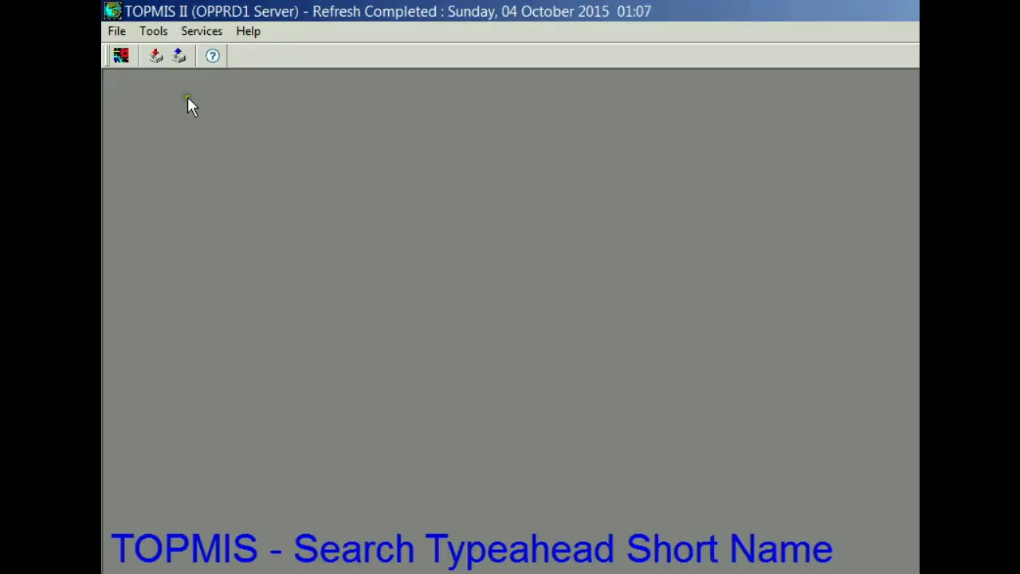
Open the Asset II service under Query System from the application services list
left_click(121, 56)
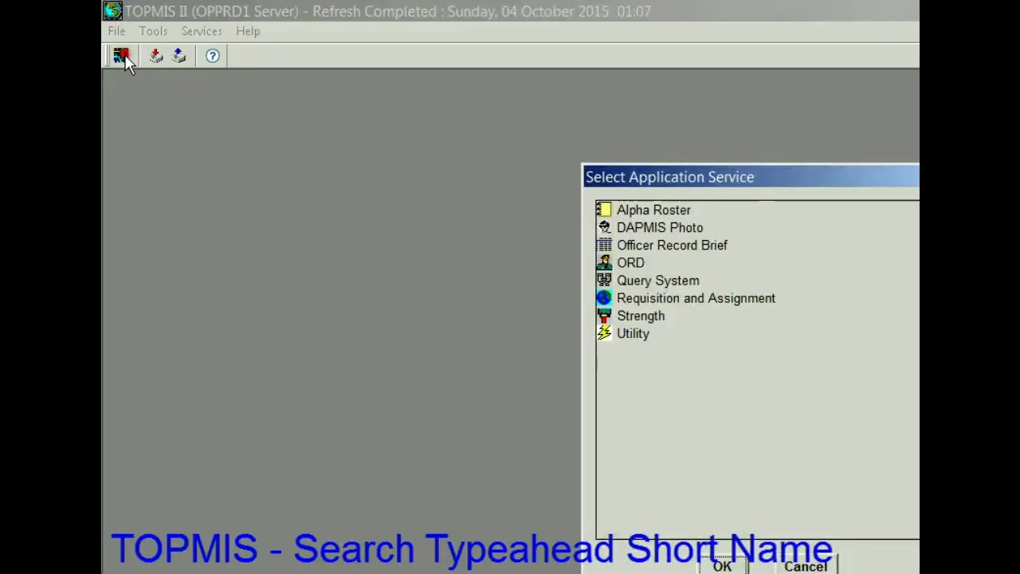
double_click(648, 281)
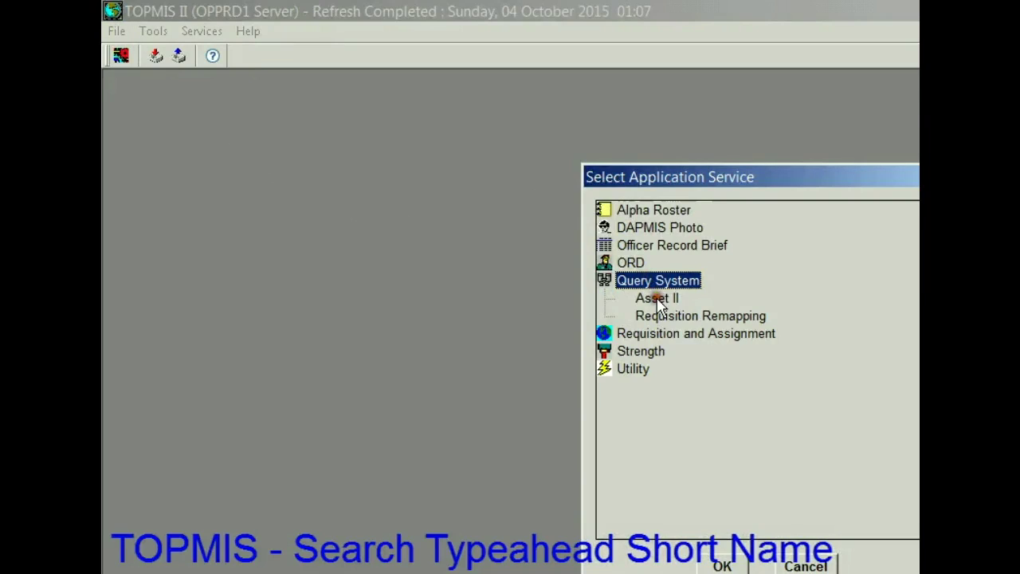
double_click(658, 298)
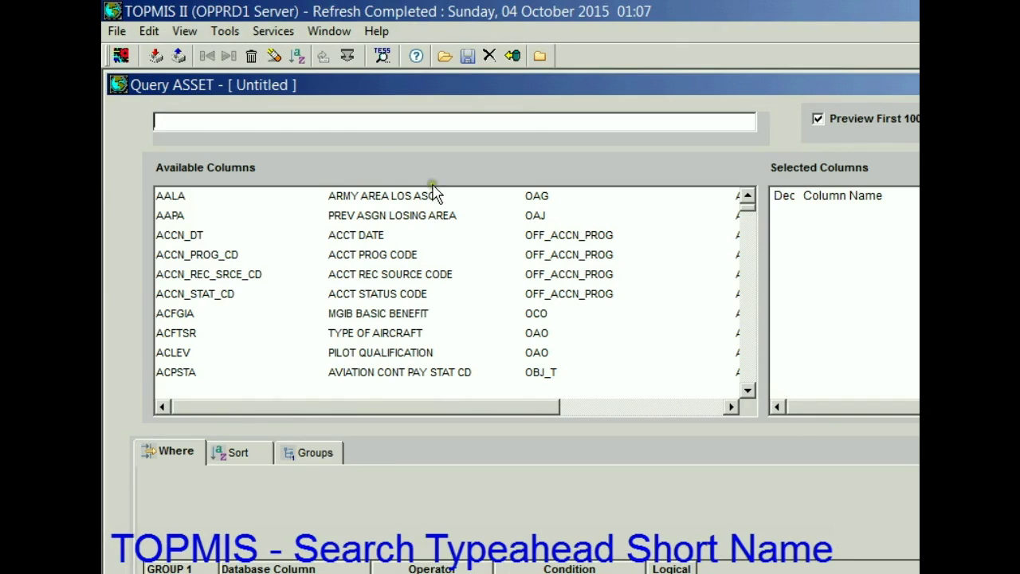
left_click(263, 125)
type("D")
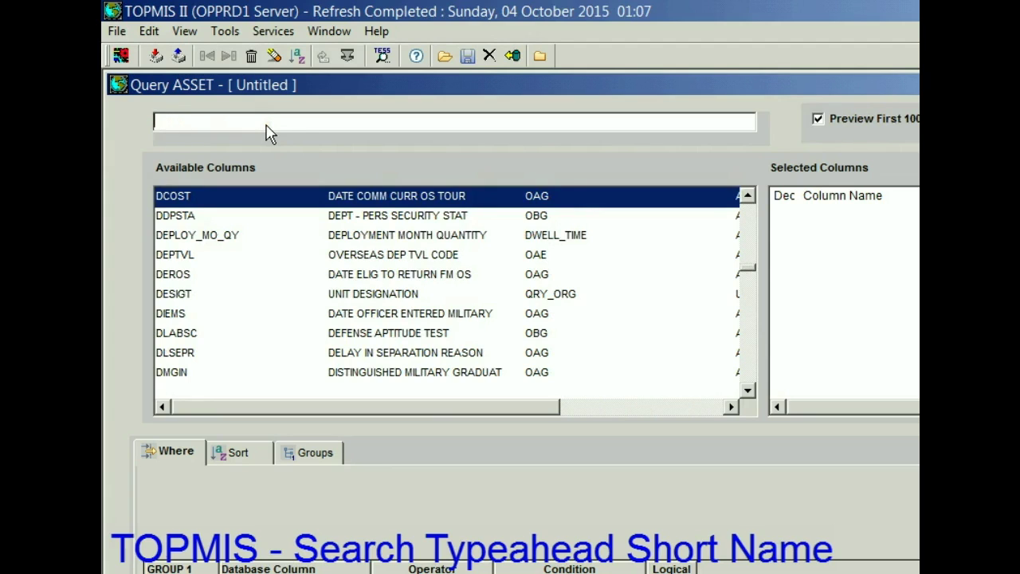
type("PROF")
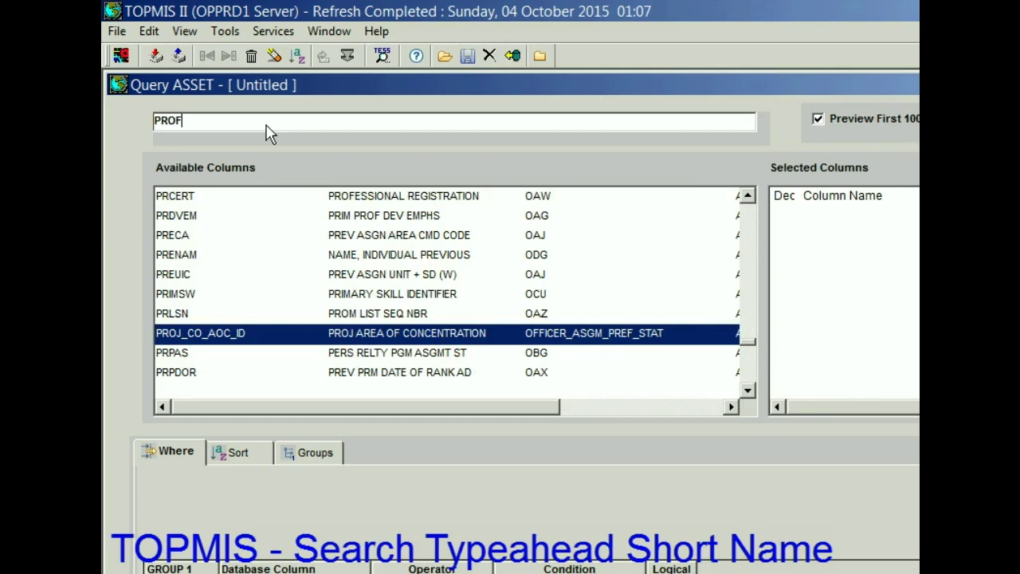
key("BackSpace")
key("BackSpace")
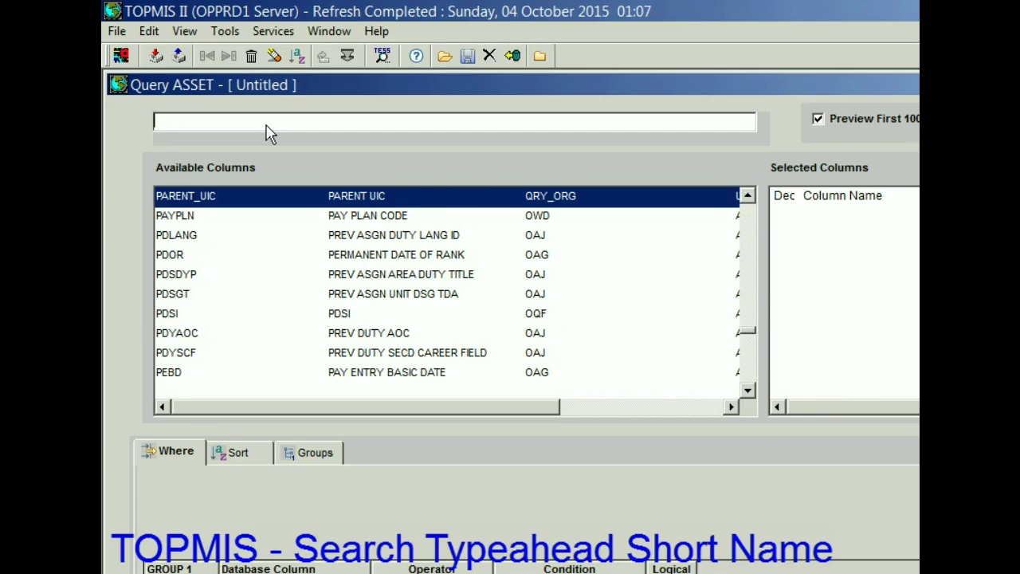
type("HOT")
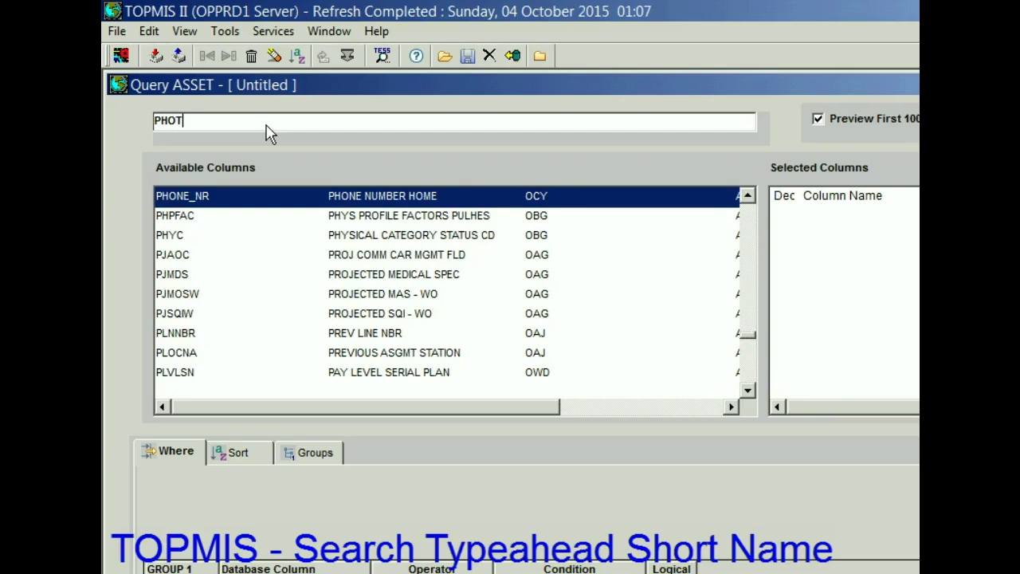
key("BackSpace")
key("BackSpace")
key("BackSpace")
key("BackSpace")
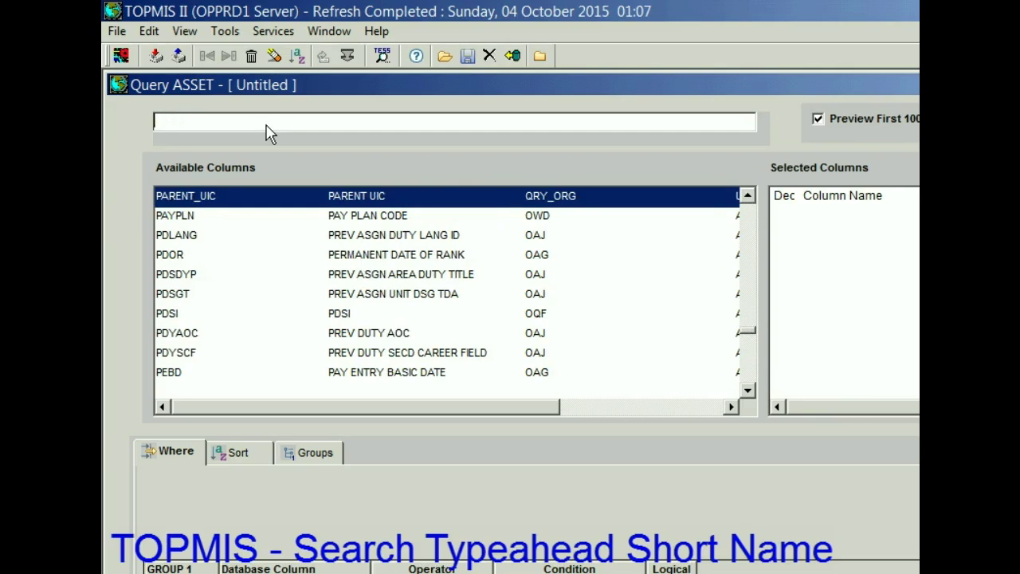
type("PAR")
key("BackSpace")
key("BackSpace")
key("BackSpace")
left_click(750, 241)
left_click(751, 241)
left_click(750, 240)
left_click(750, 241)
left_click(750, 242)
left_click(748, 243)
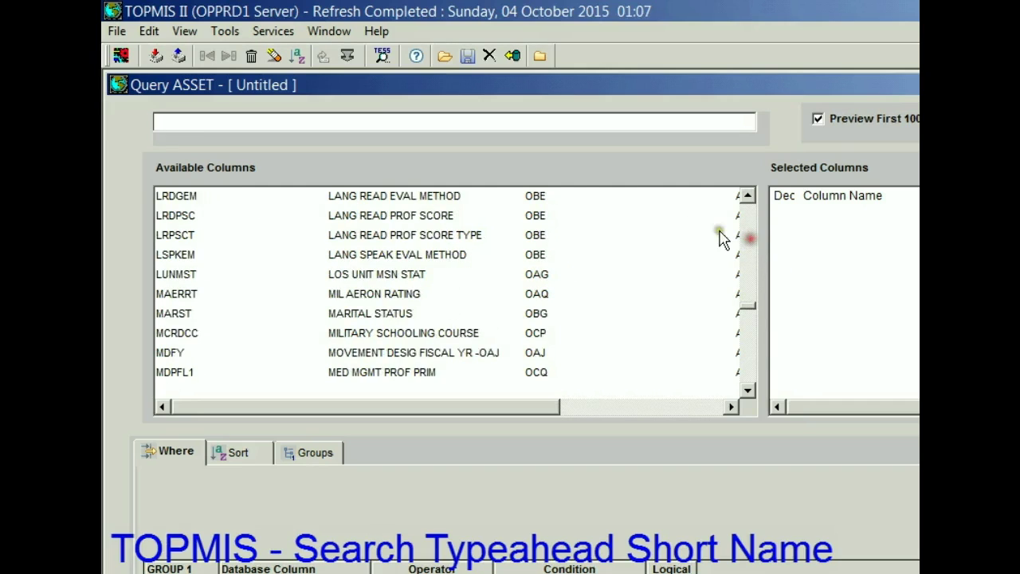
left_click(748, 243)
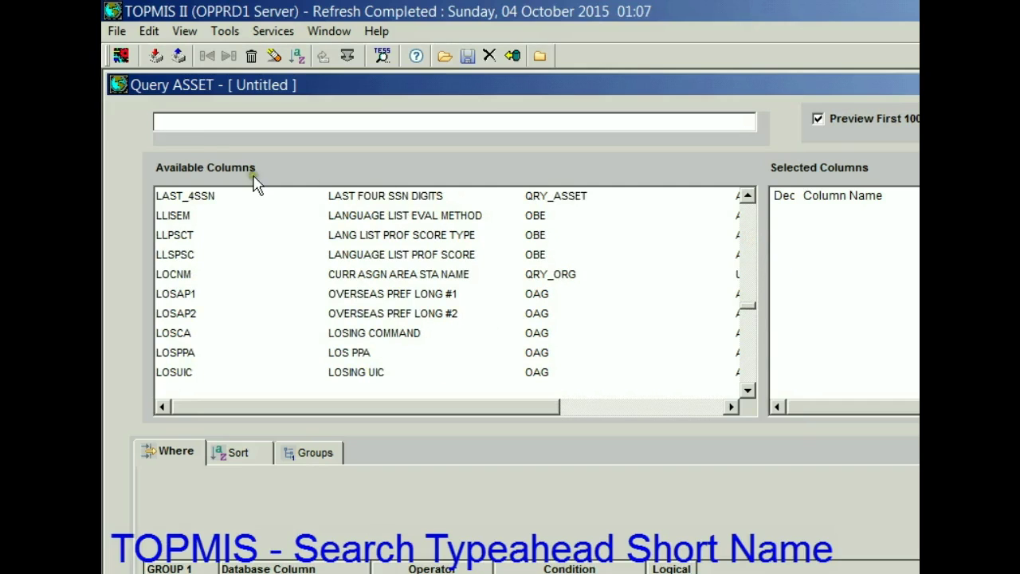
Turn off short-name typeahead search and add CUDEDP by searching 'DUTY'
left_click(181, 35)
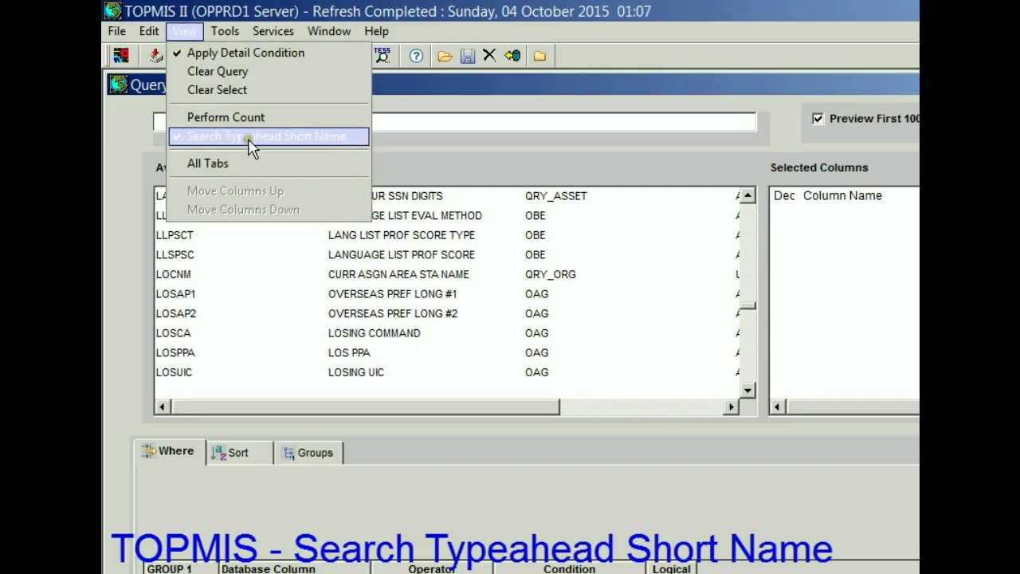
left_click(297, 140)
left_click(275, 126)
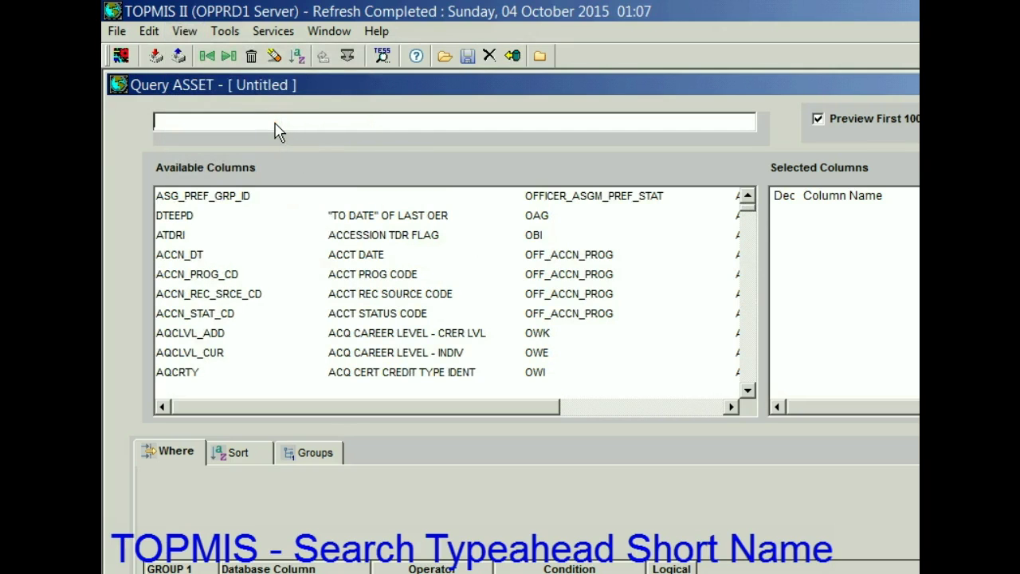
type("DUTY")
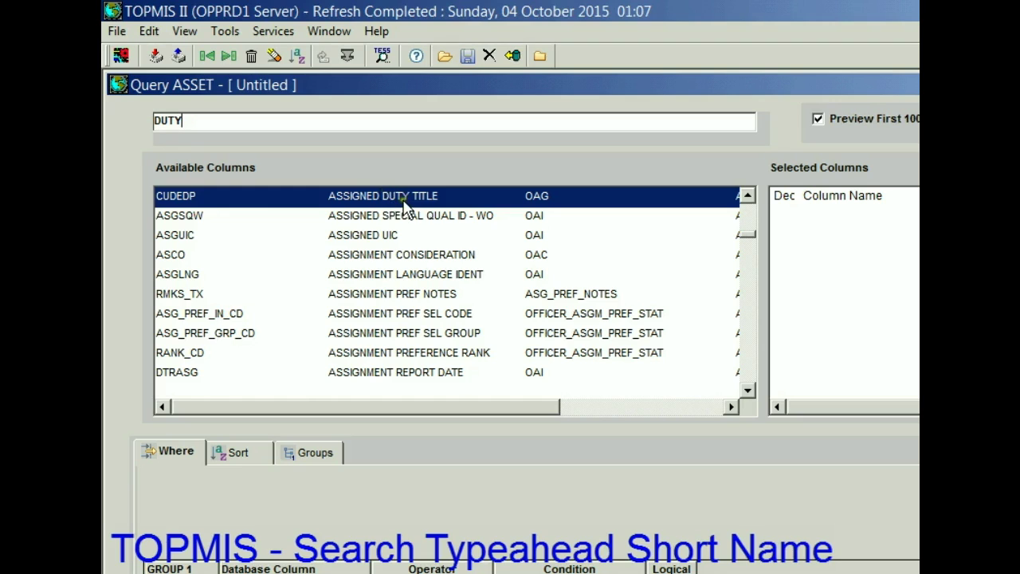
left_click_drag(222, 206, 801, 227)
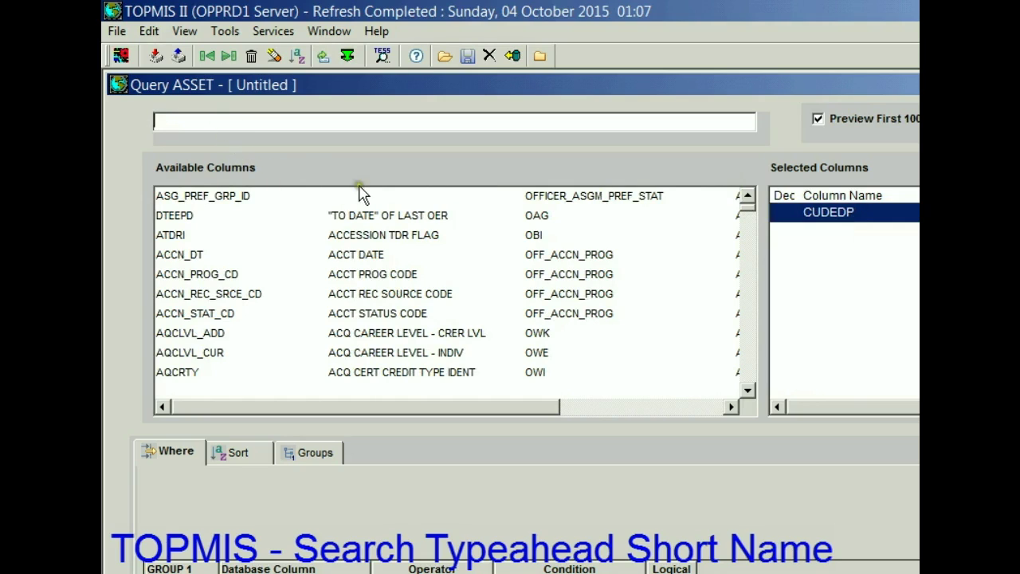
Add YMLOPH and PHPFAC to the selected columns by searching 'PHO' and 'PROFI'
left_click(318, 127)
type("PHO")
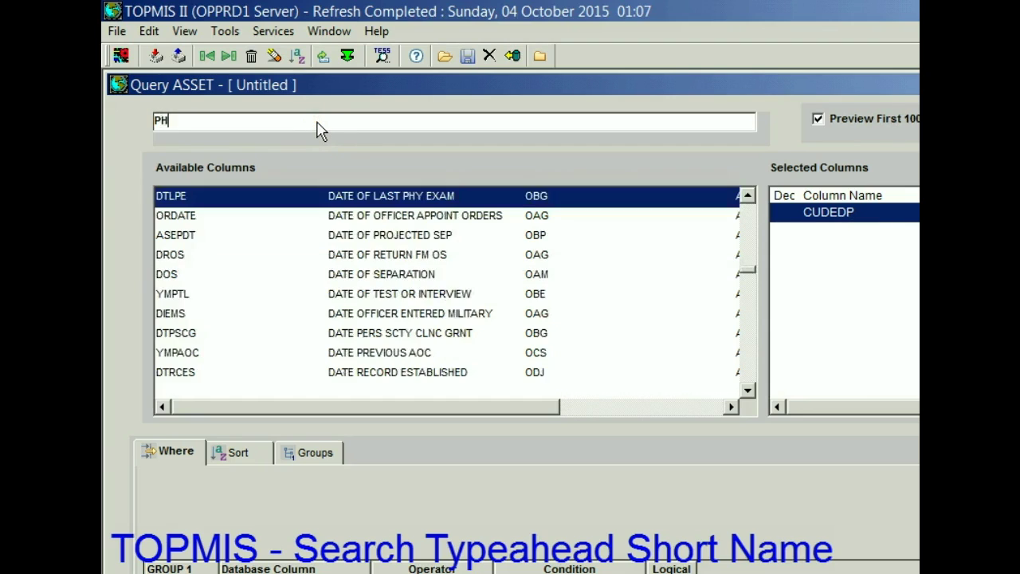
left_click(369, 173)
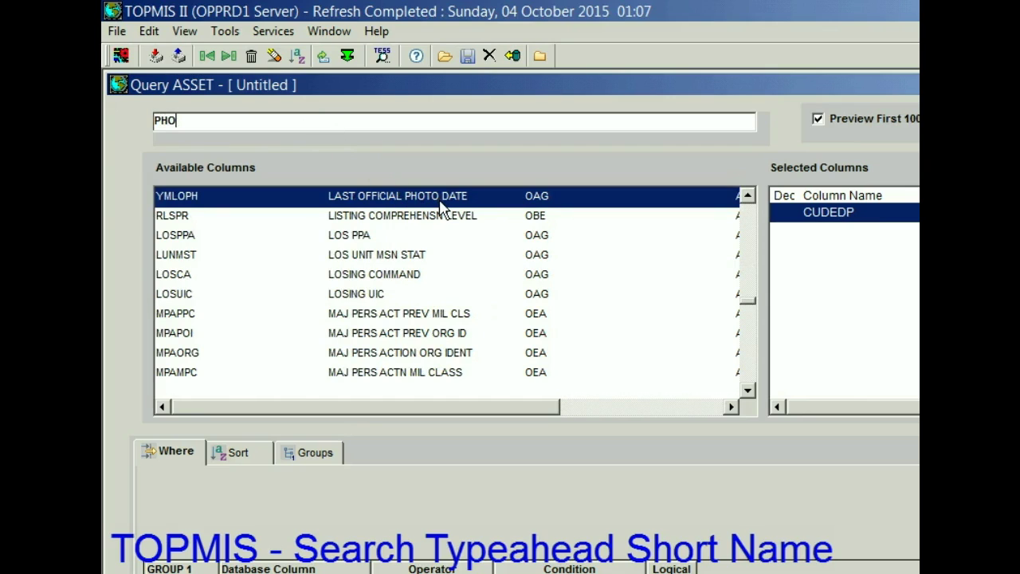
left_click(180, 199)
left_click(198, 200)
left_click(198, 200)
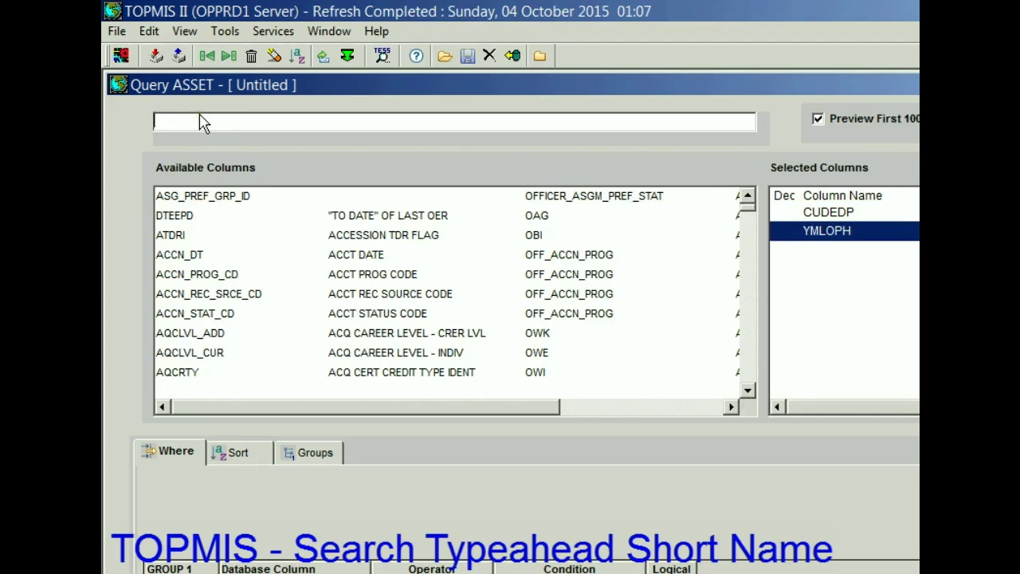
type("PROFIL")
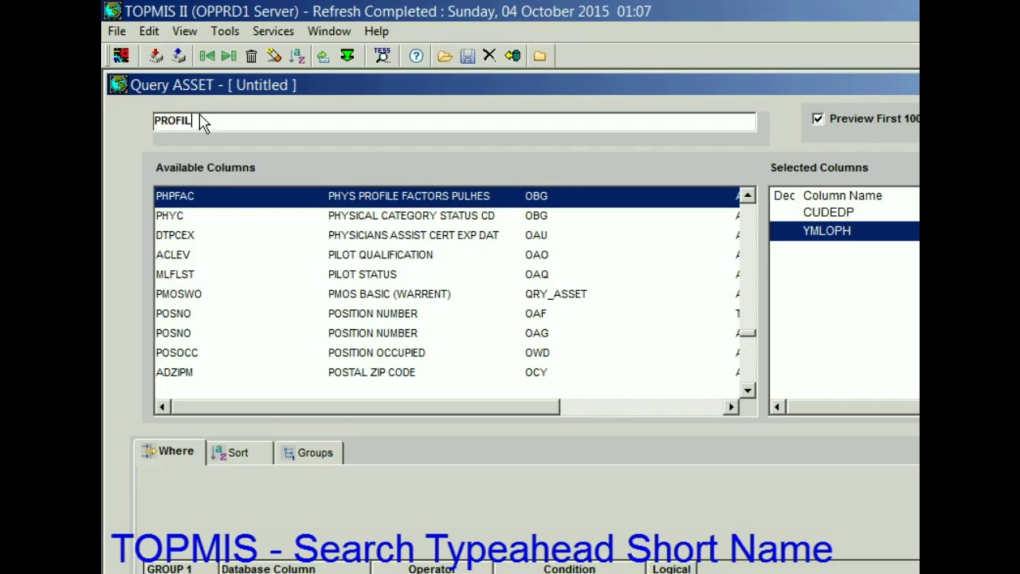
double_click(190, 203)
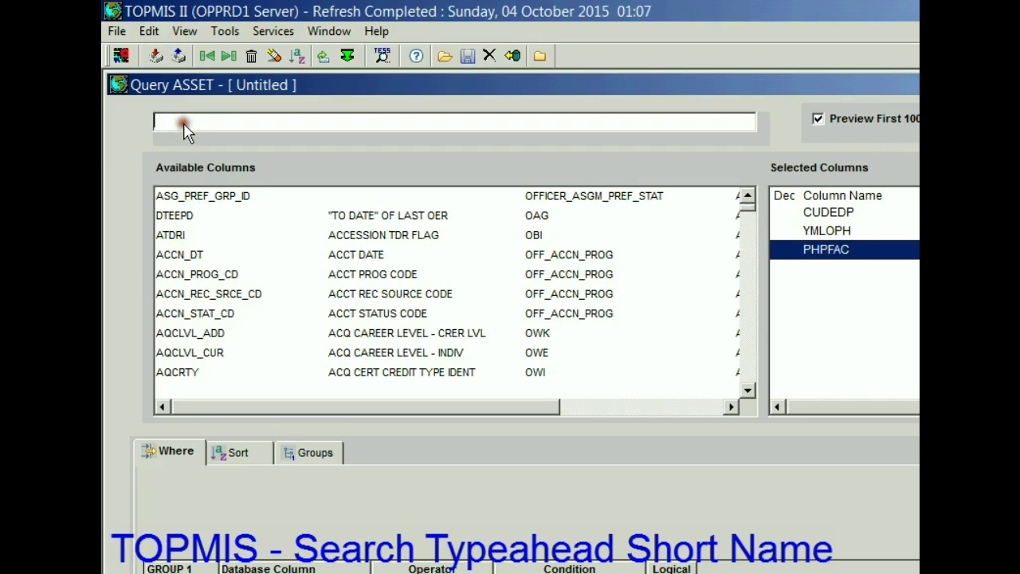
Add ATHDPN and ATHDLN to the selected columns by searching 'PAR' and 'LINE'
type("PARA")
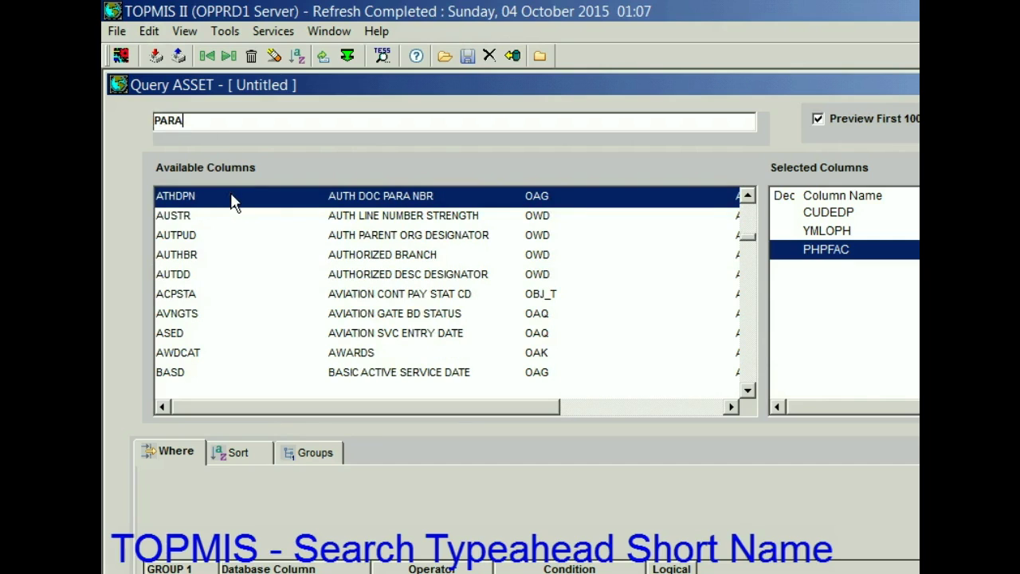
double_click(230, 195)
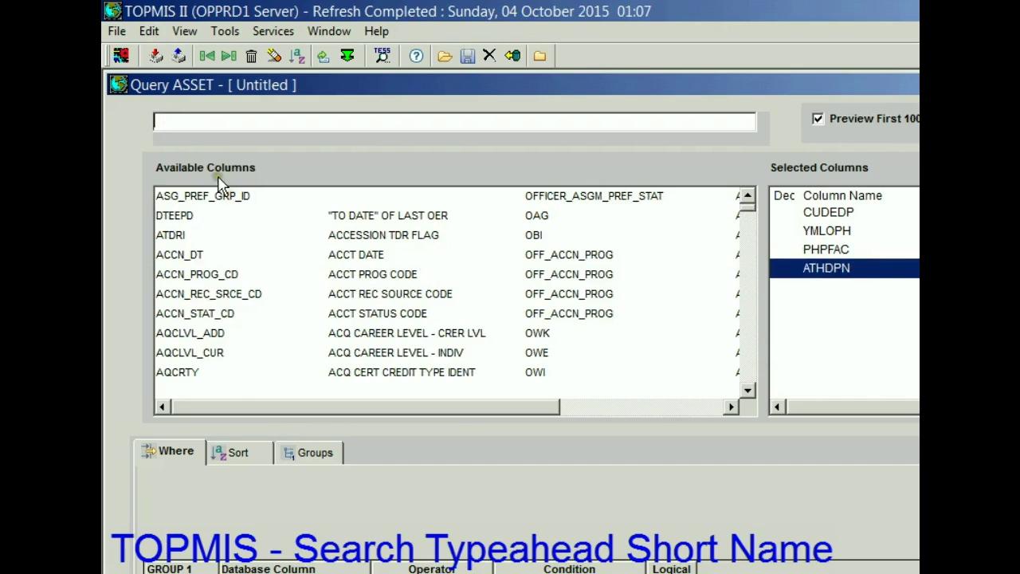
type("LINE")
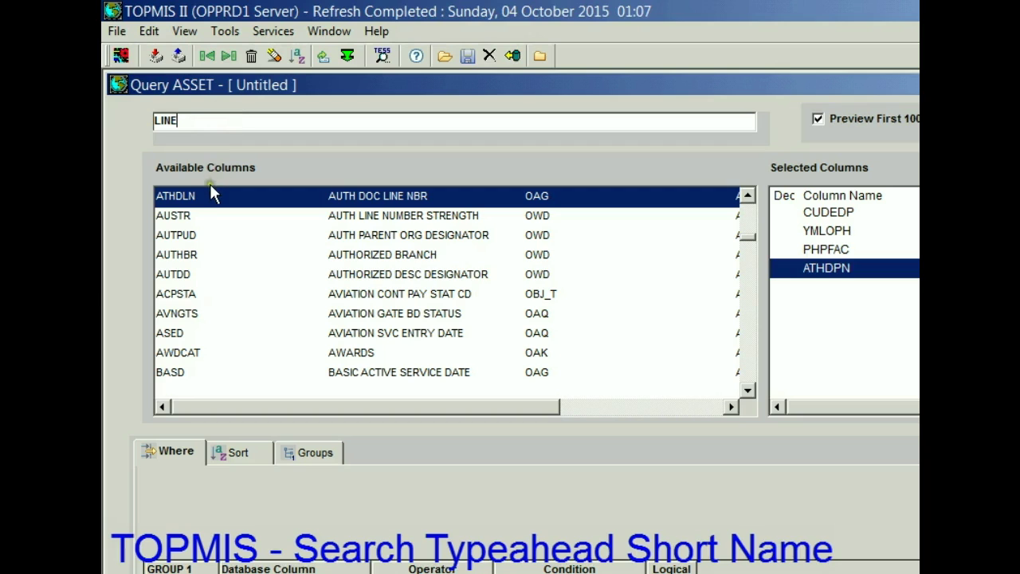
double_click(211, 197)
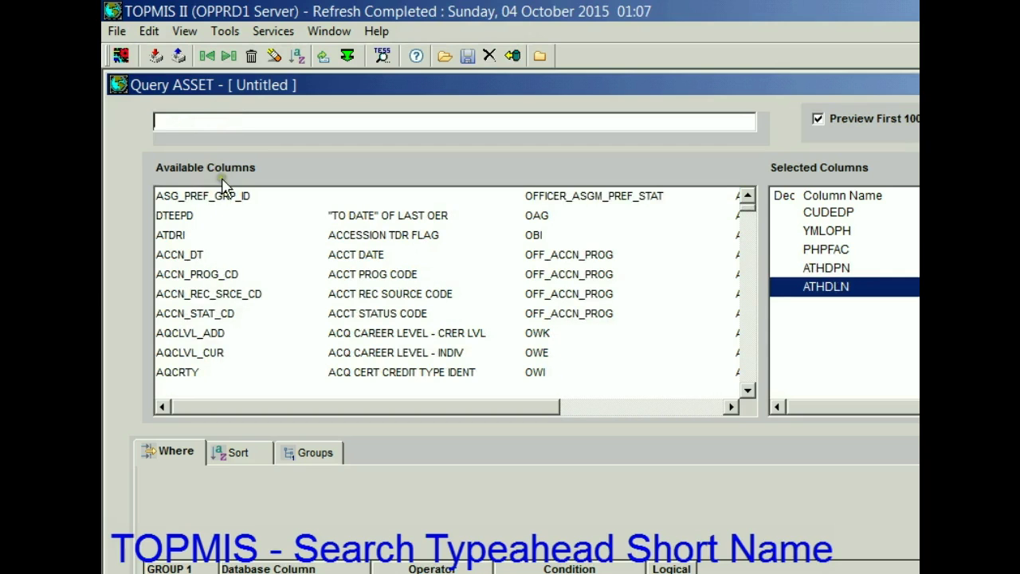
left_click(182, 32)
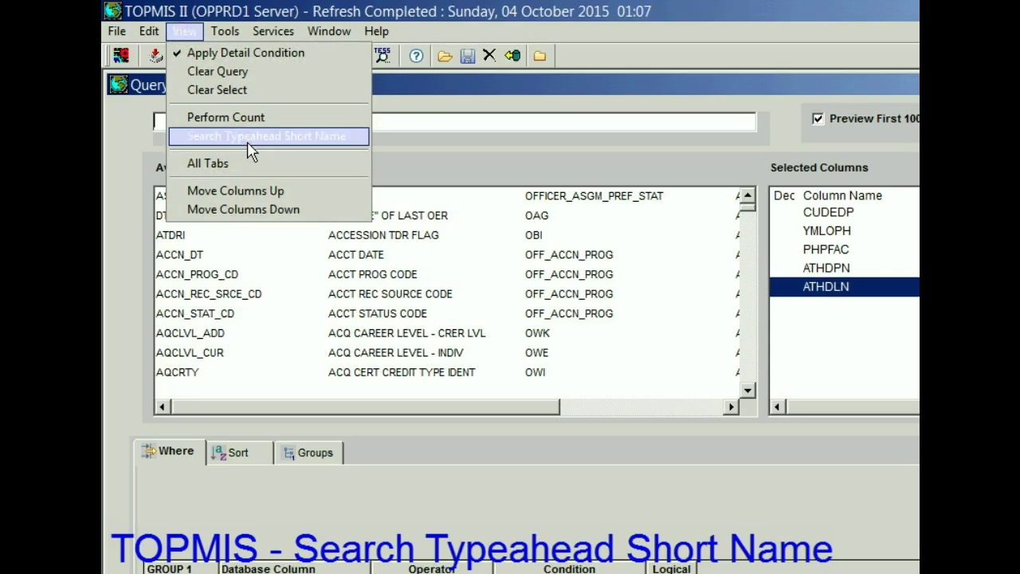
Search 'COMMI' and add CPPNO (Source of Commission) to the selected columns
left_click(415, 182)
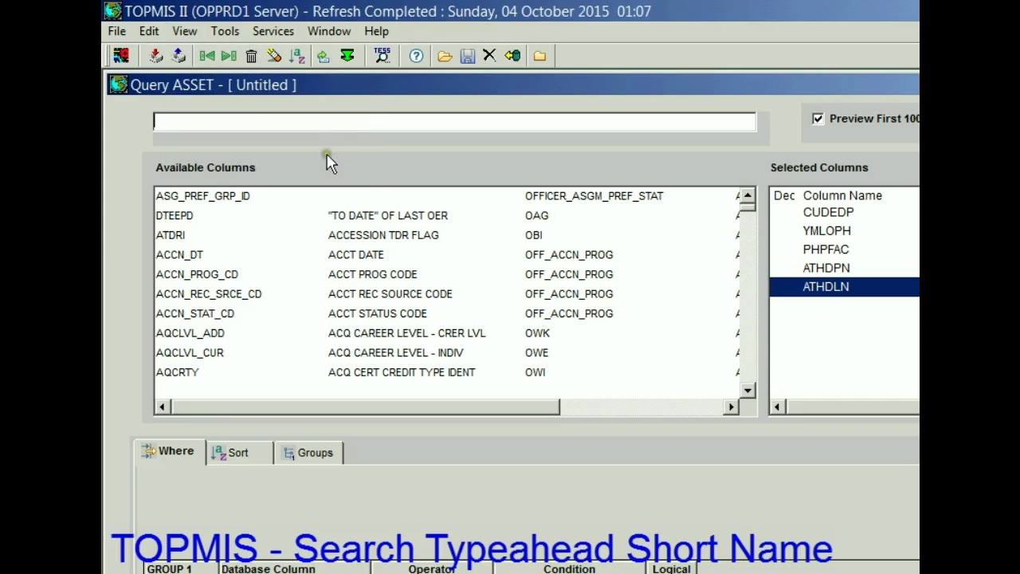
left_click(300, 122)
left_click(302, 122)
type("COMMISS")
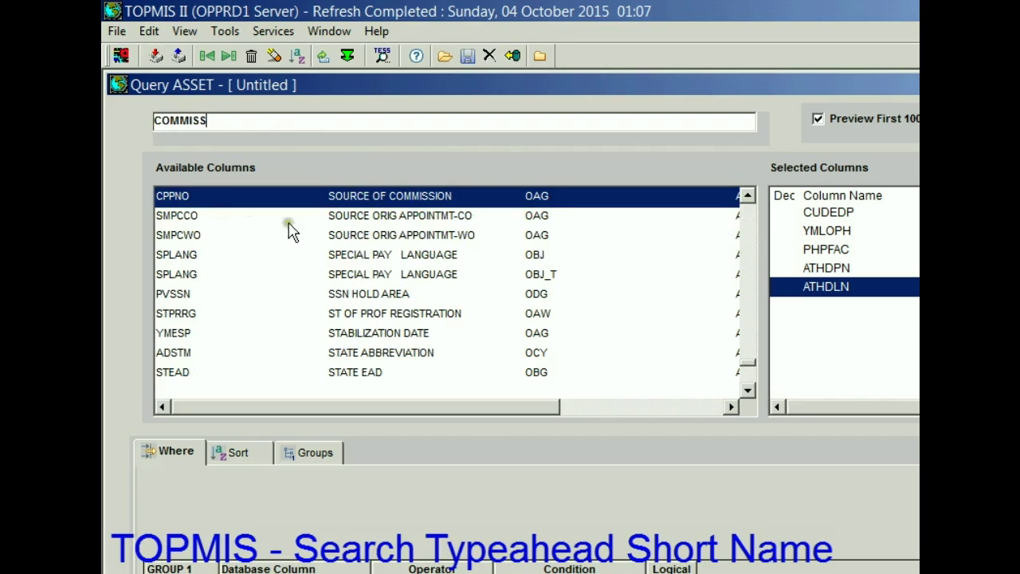
double_click(183, 198)
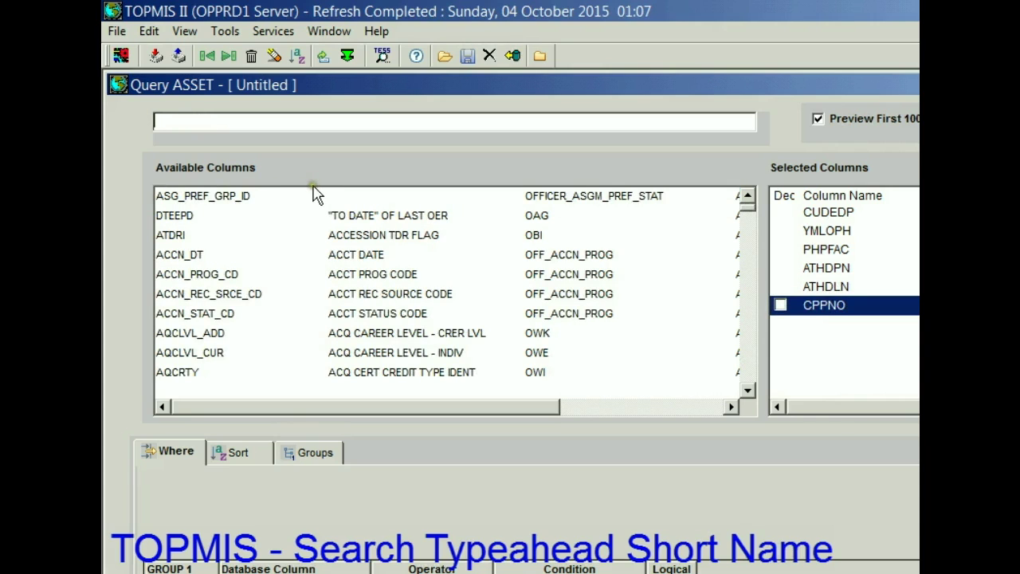
left_click(383, 55)
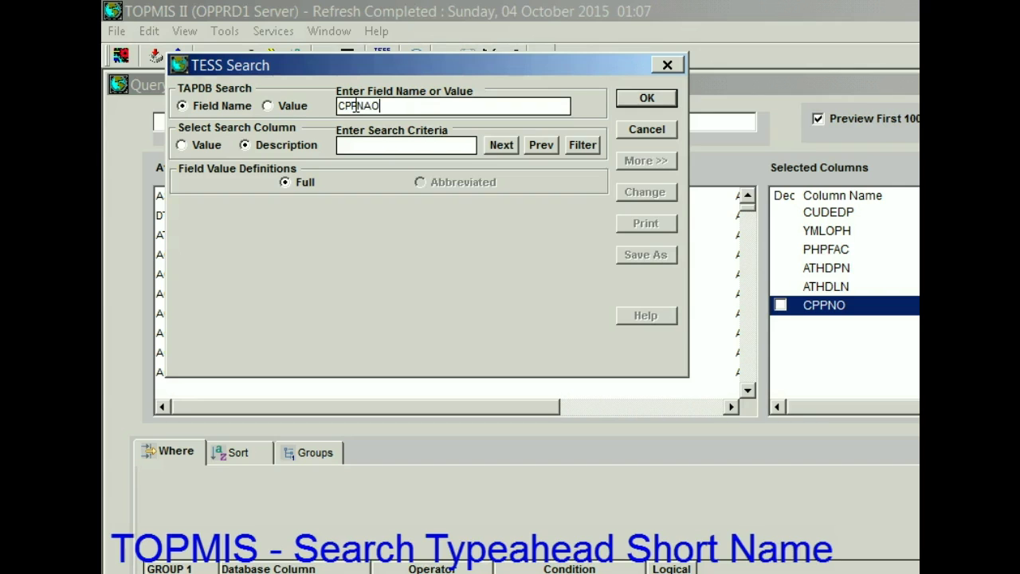
type("CPPNO")
key("Return")
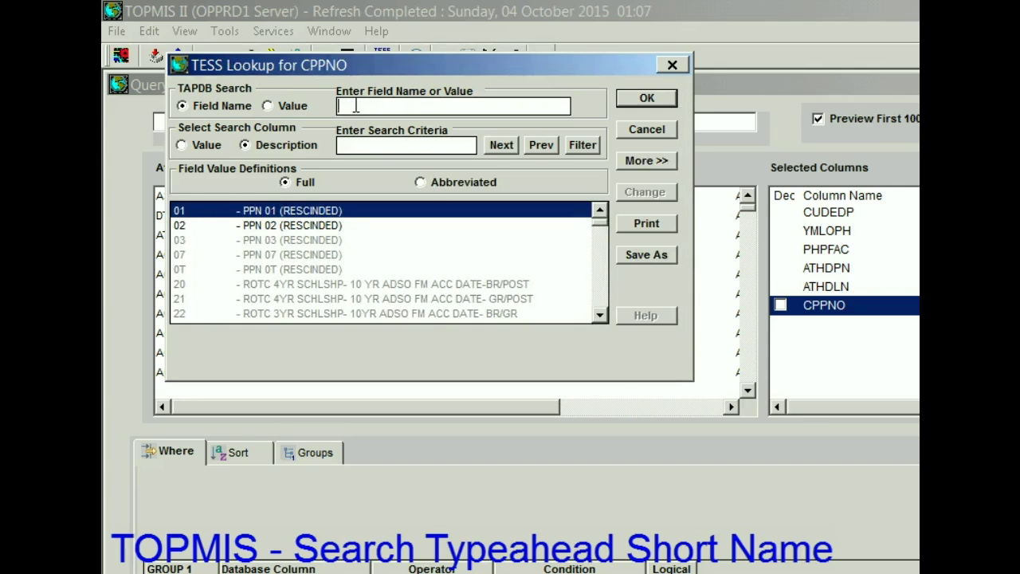
left_click(597, 282)
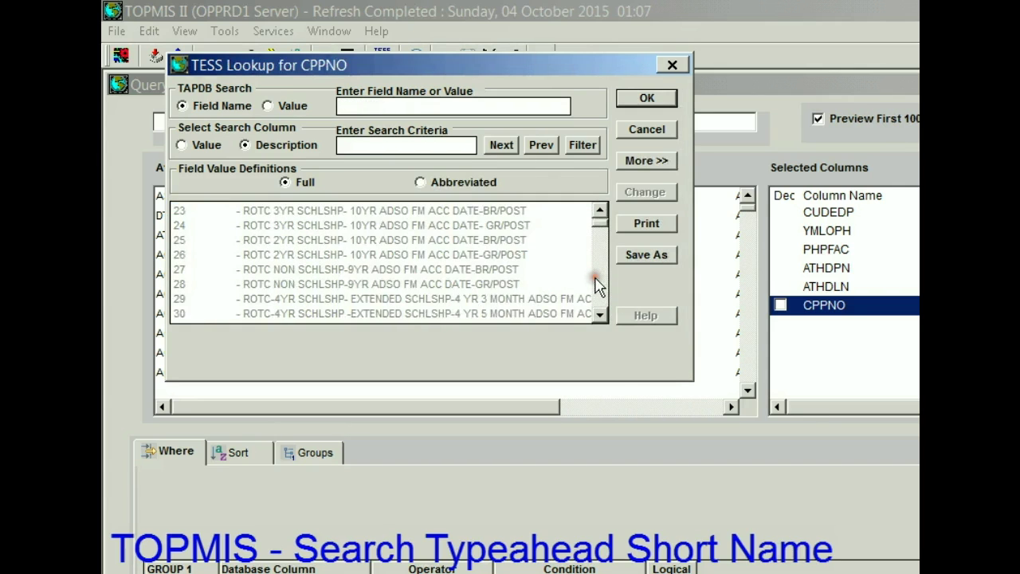
left_click(597, 283)
left_click(597, 271)
left_click(597, 273)
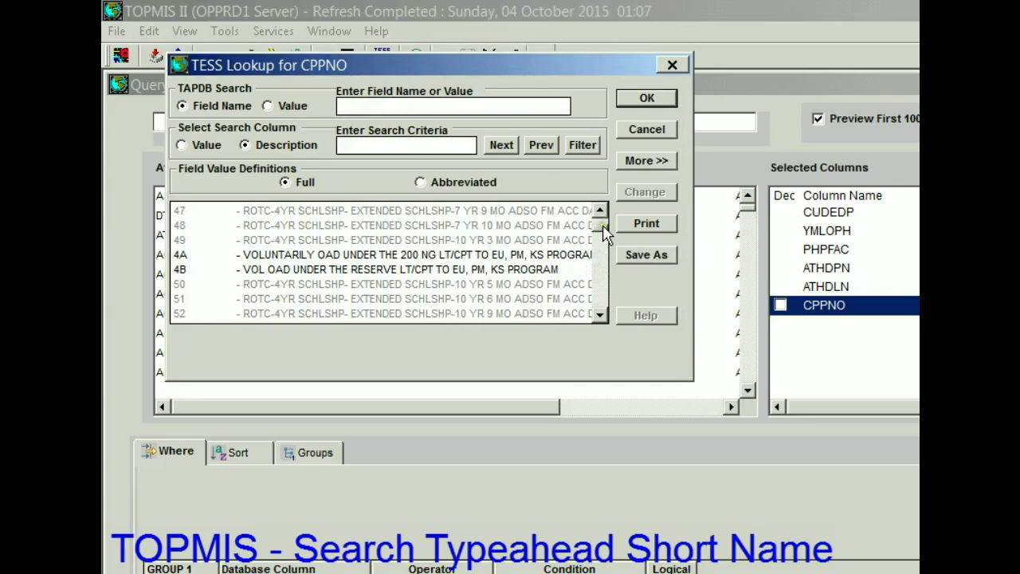
left_click(600, 241)
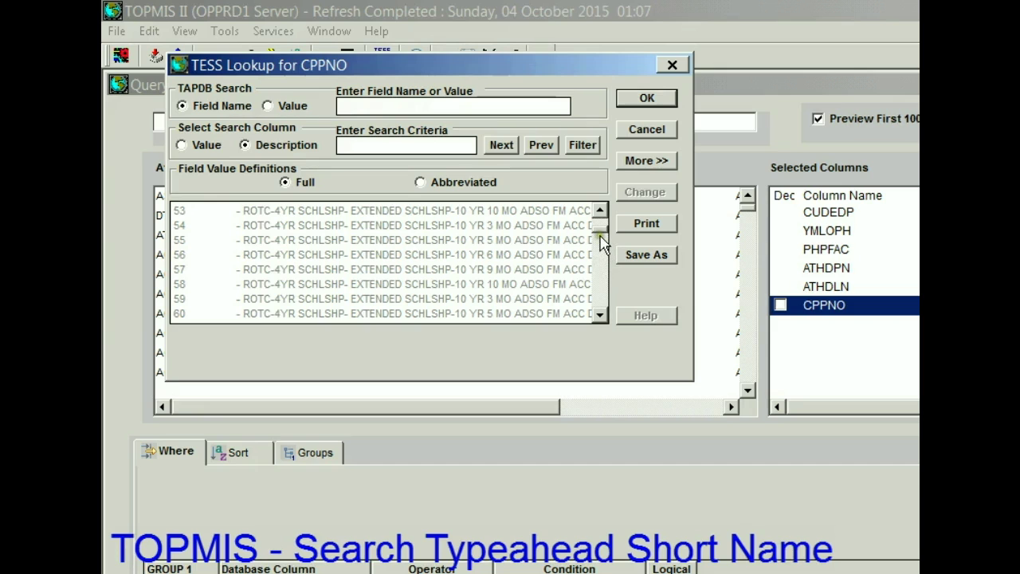
left_click(602, 248)
left_click(604, 255)
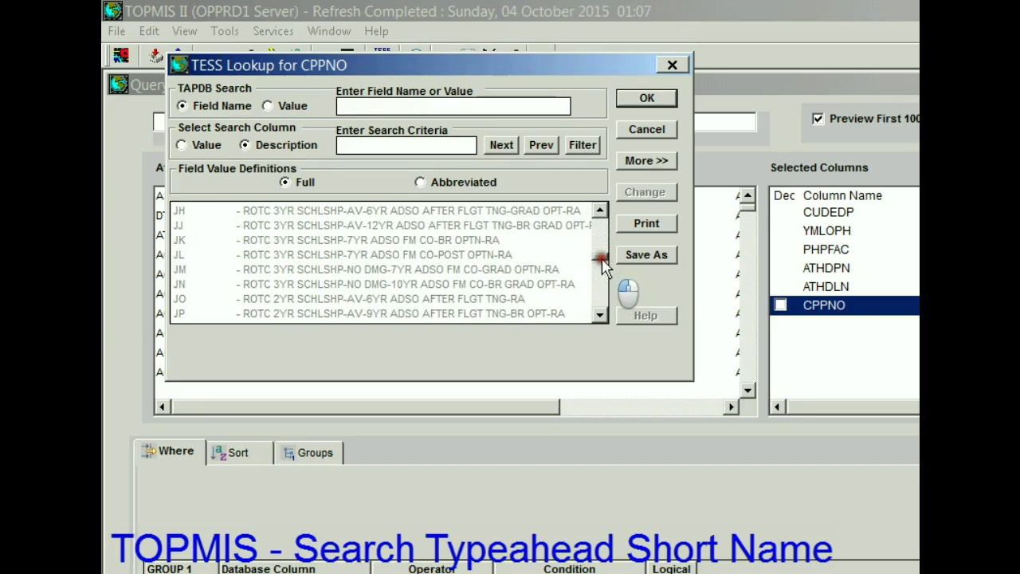
left_click(605, 260)
left_click(605, 257)
left_click(604, 253)
left_click(603, 251)
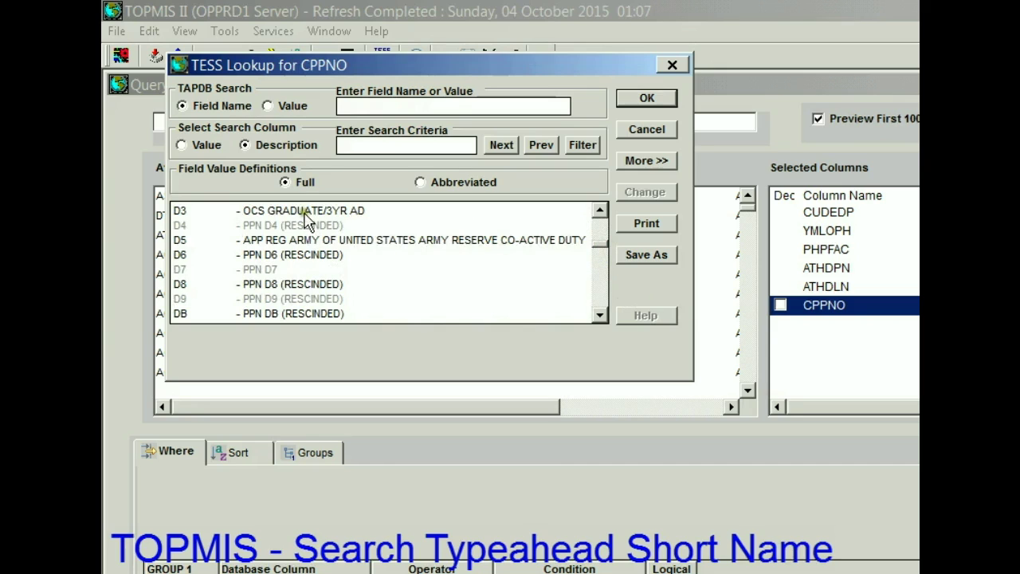
left_click(355, 214)
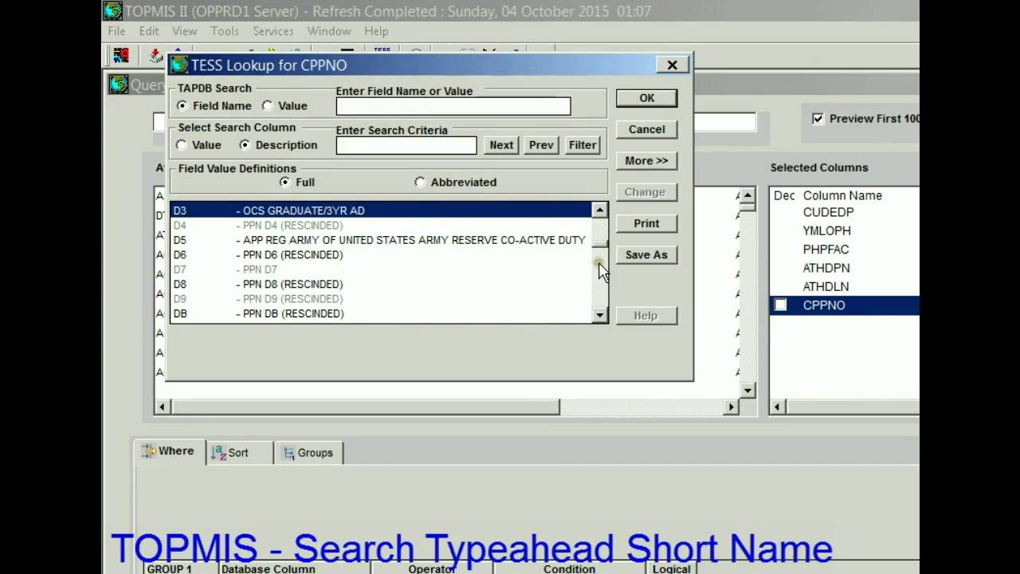
left_click(602, 277)
left_click(604, 279)
left_click(605, 279)
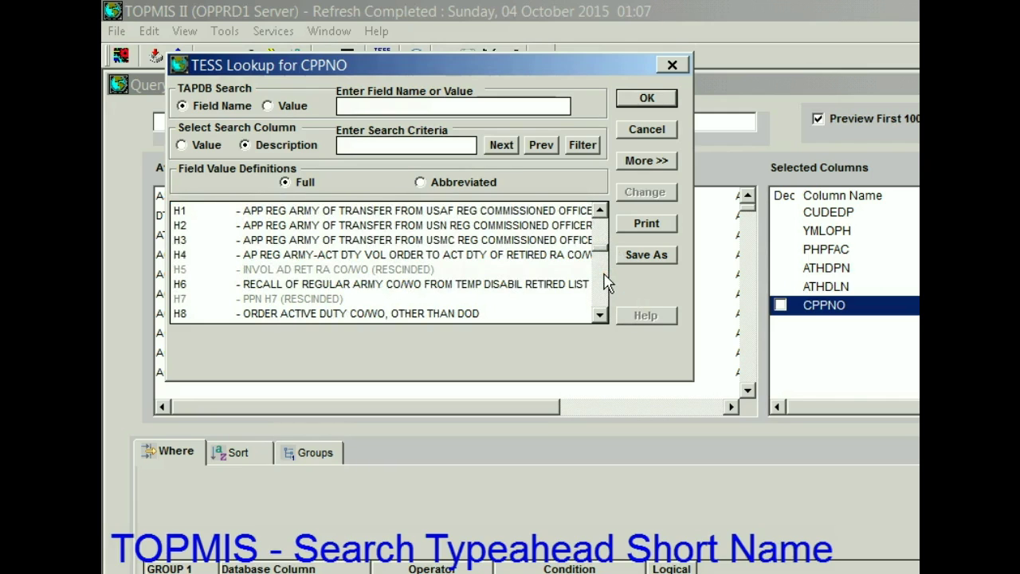
left_click(604, 280)
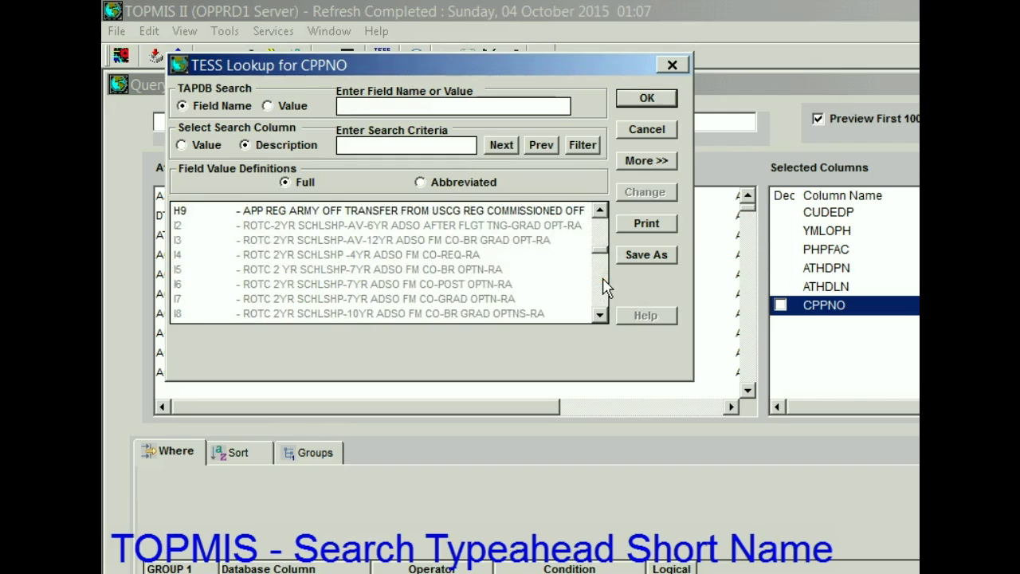
left_click(604, 283)
left_click(604, 283)
left_click(605, 283)
left_click(641, 131)
left_click(182, 126)
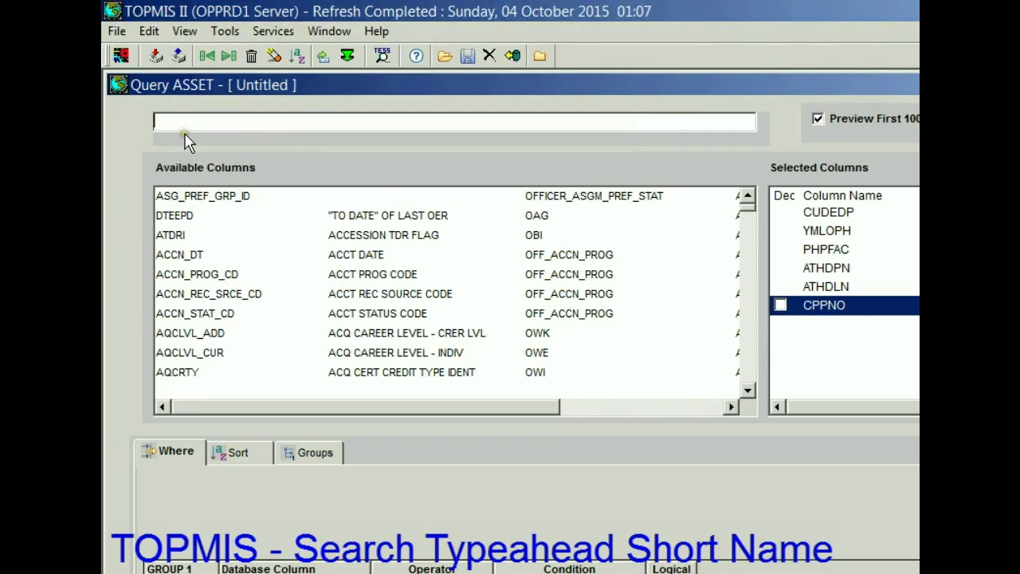
left_click(186, 124)
left_click(182, 33)
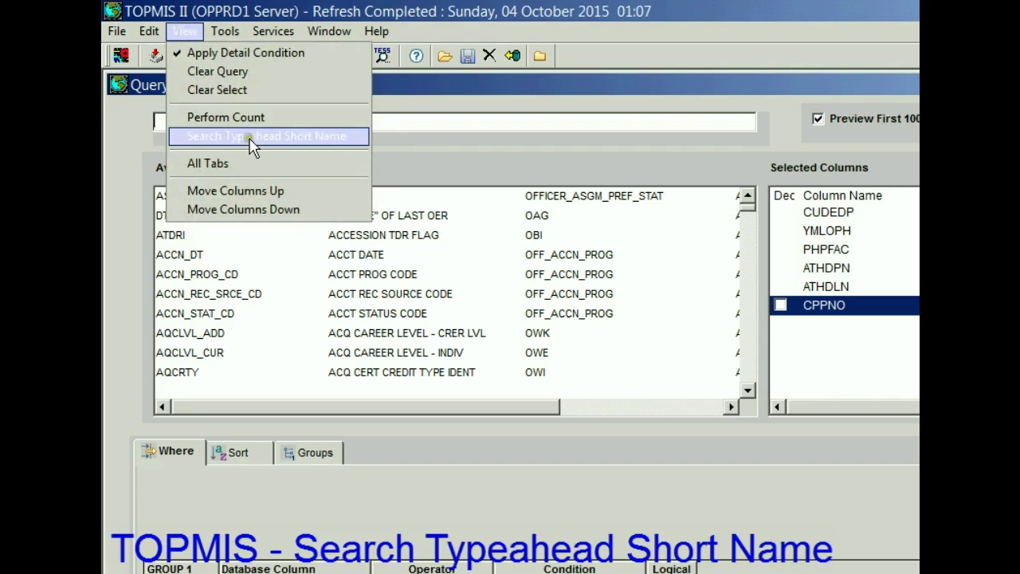
left_click(433, 129)
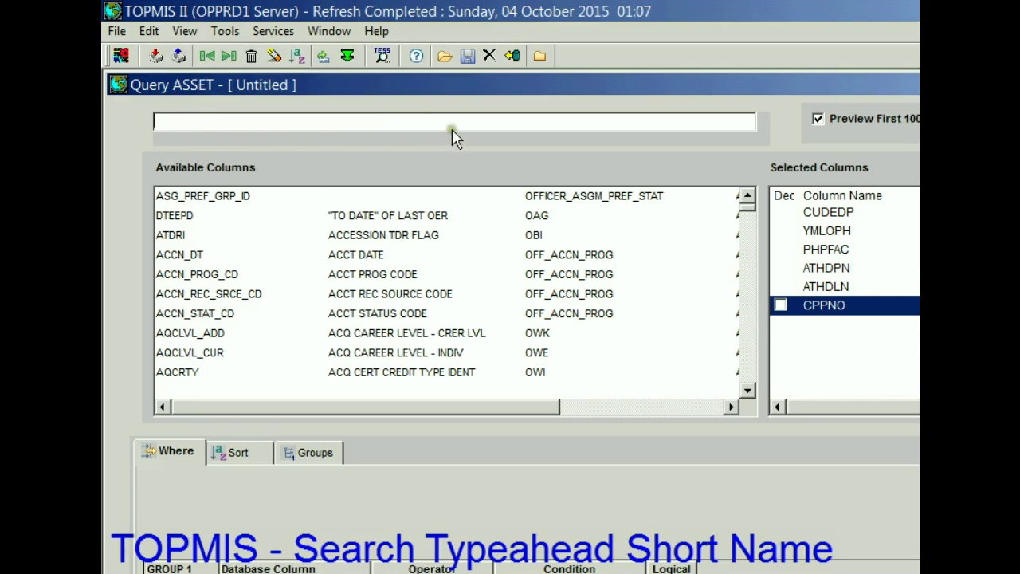